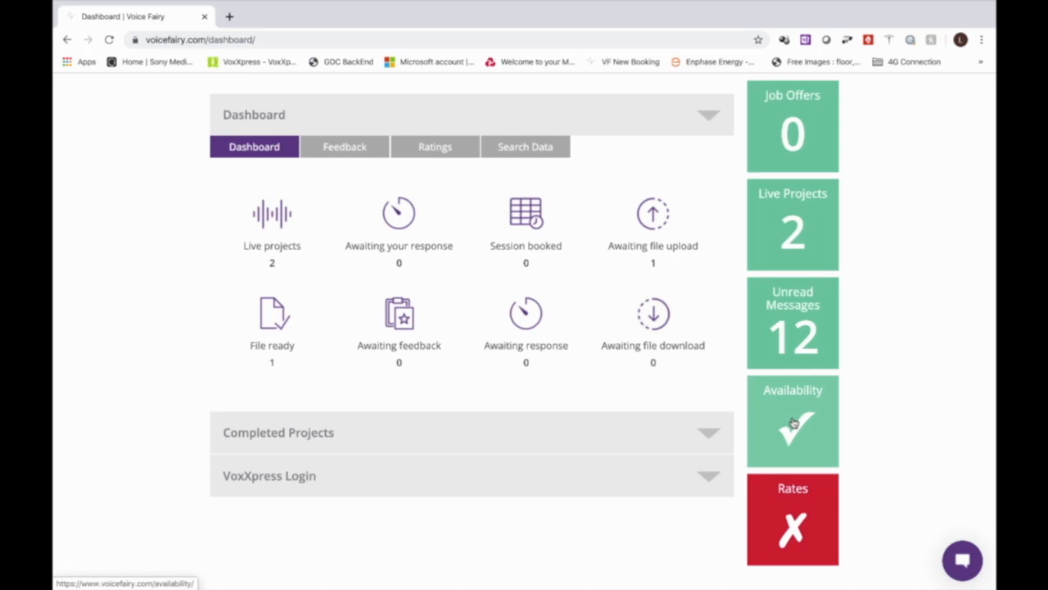
Open the weekly availability calendar from the dashboard.
click(793, 422)
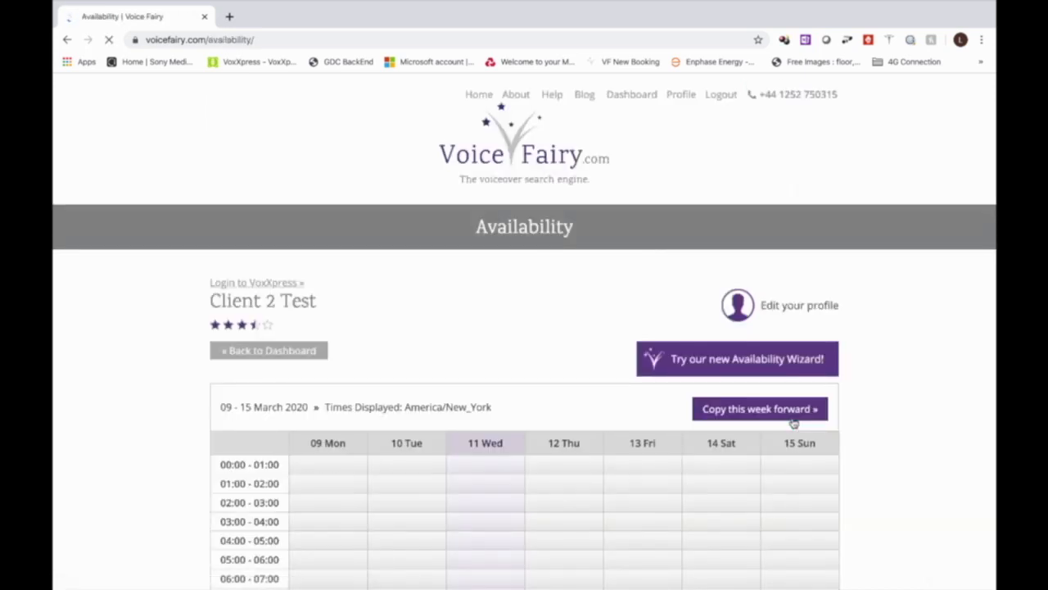
scroll(793, 421, down, 3)
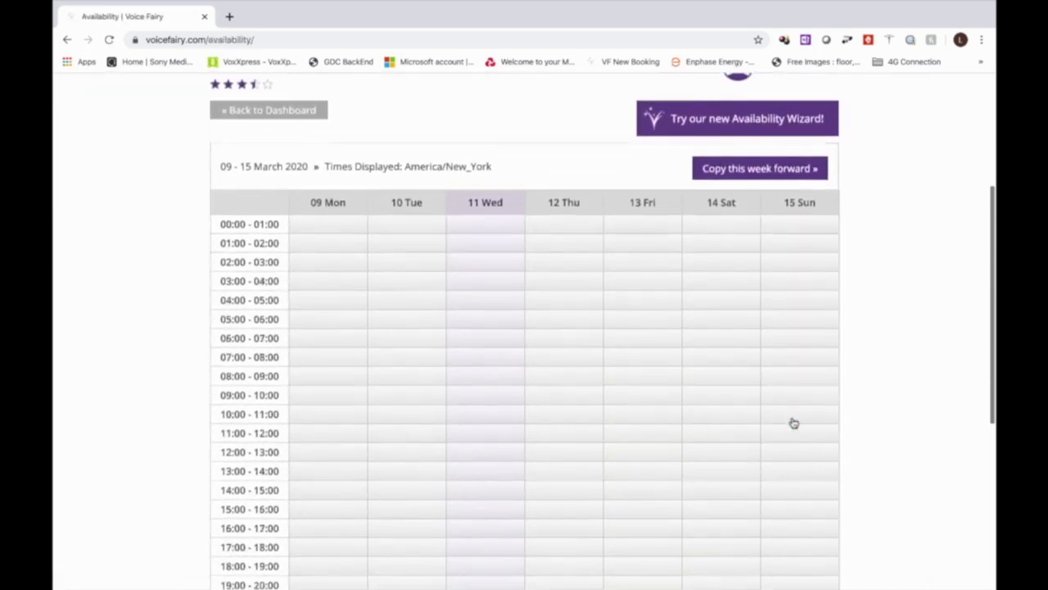
scroll(793, 422, down, 2)
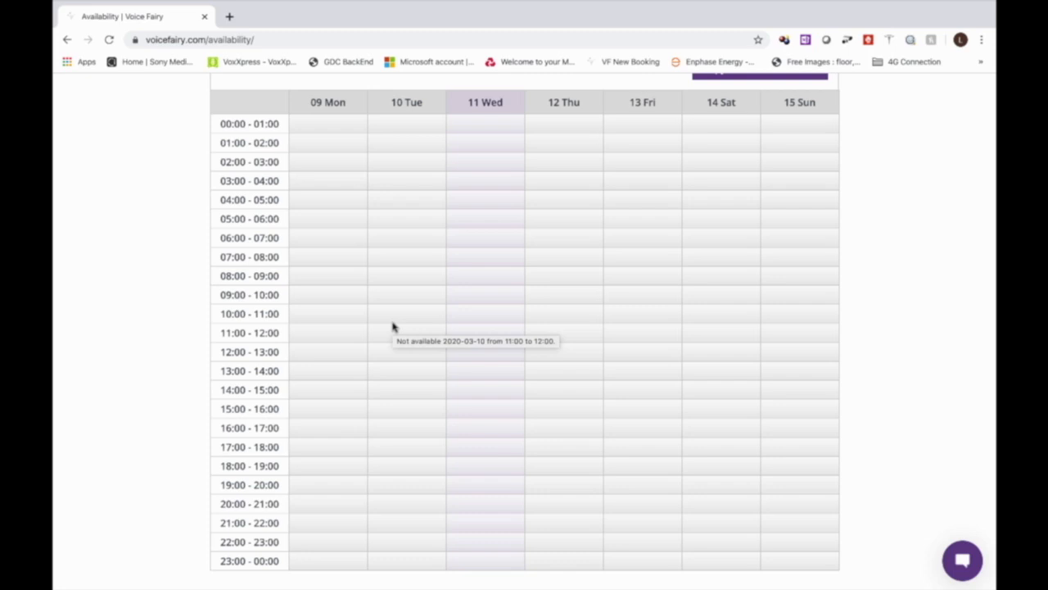
Mark Monday to Friday, 09:00 to 17:00, as available in the calendar grid with a 4 hours notice period.
click(309, 297)
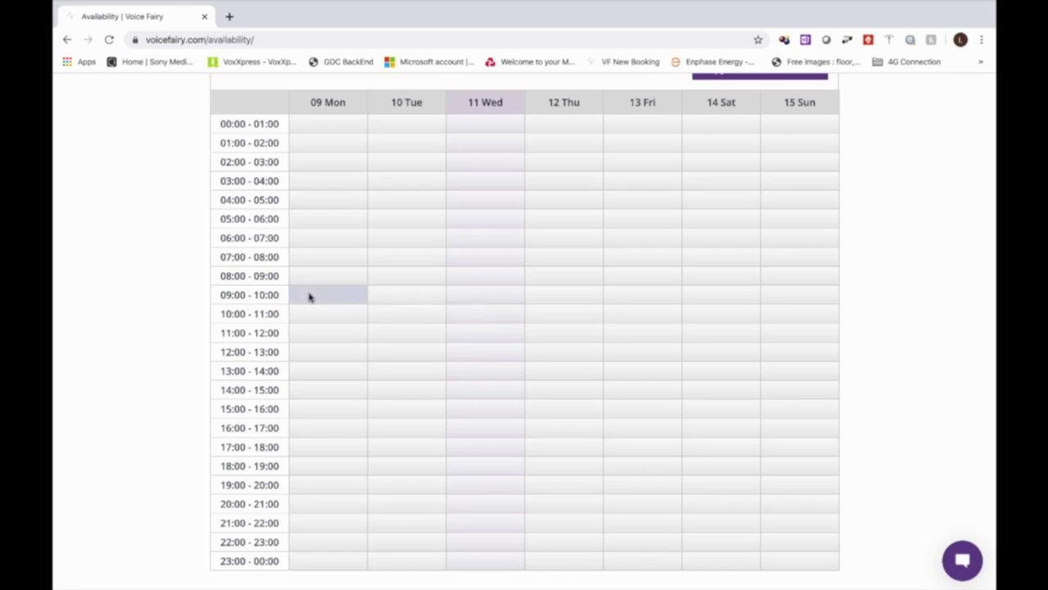
drag(310, 297, 624, 430)
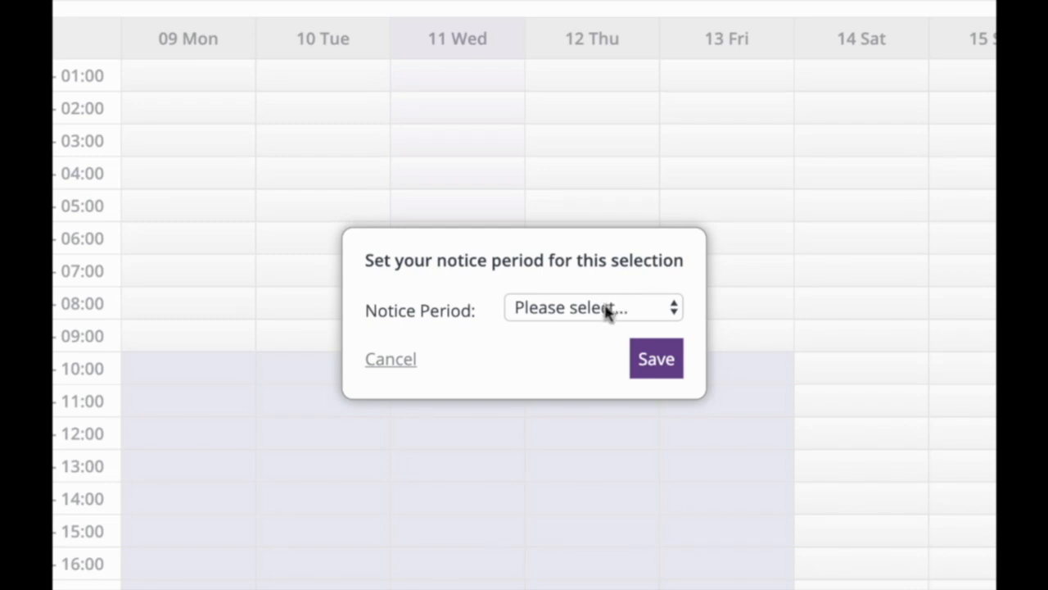
click(607, 310)
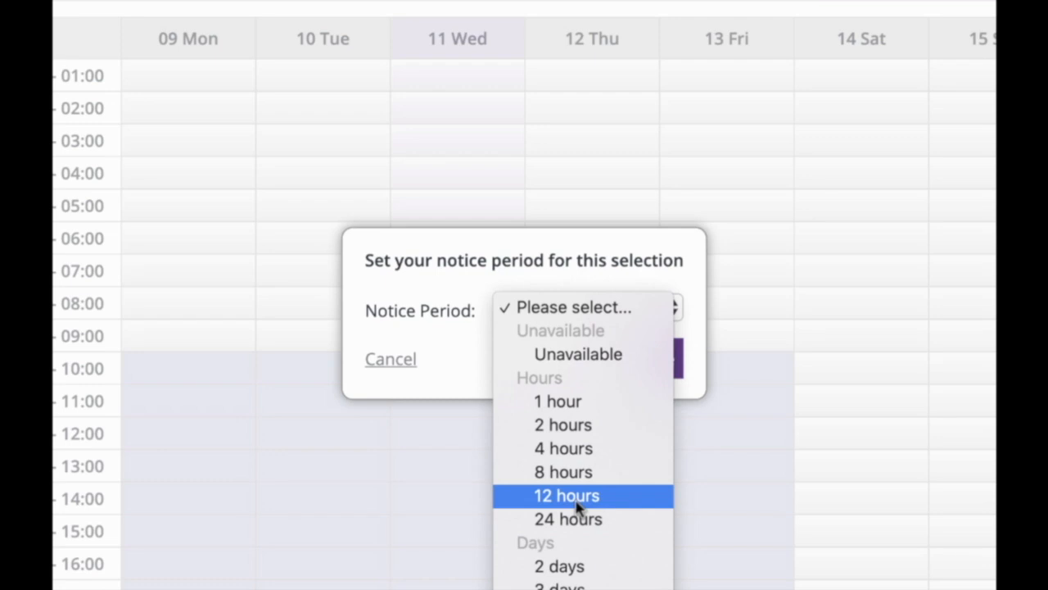
click(583, 450)
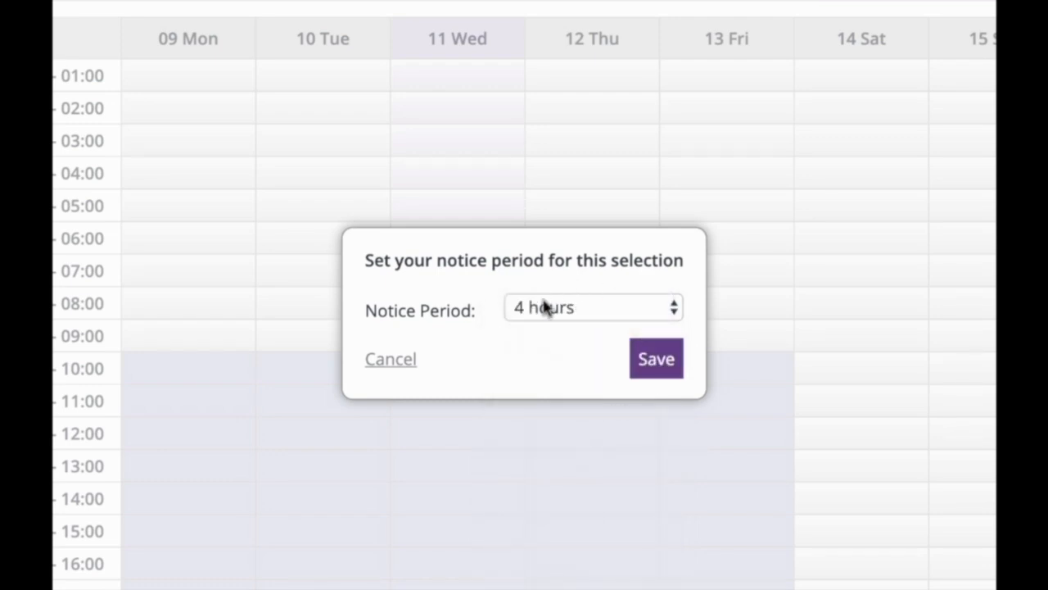
click(665, 365)
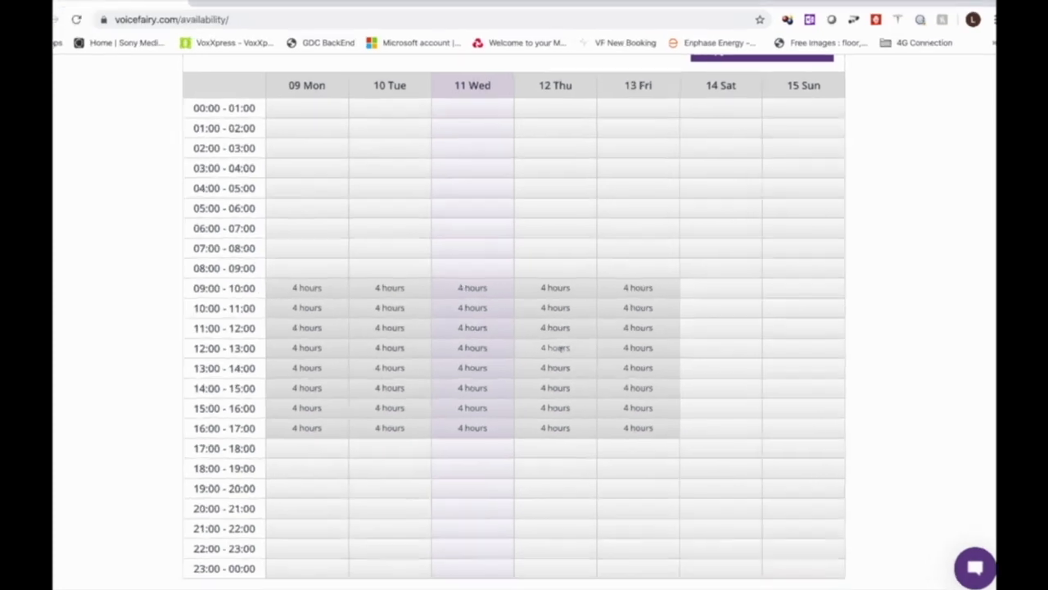
mouse_move(568, 351)
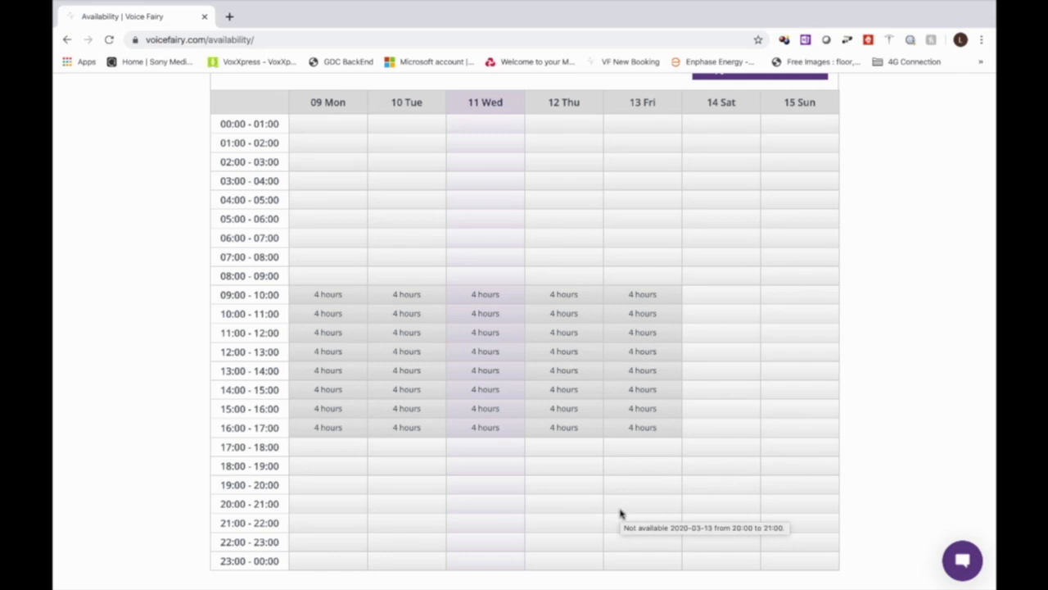
Use the Availability Wizard to set week days from 13:00 until 14:00 as not available.
scroll(620, 514, up, 2)
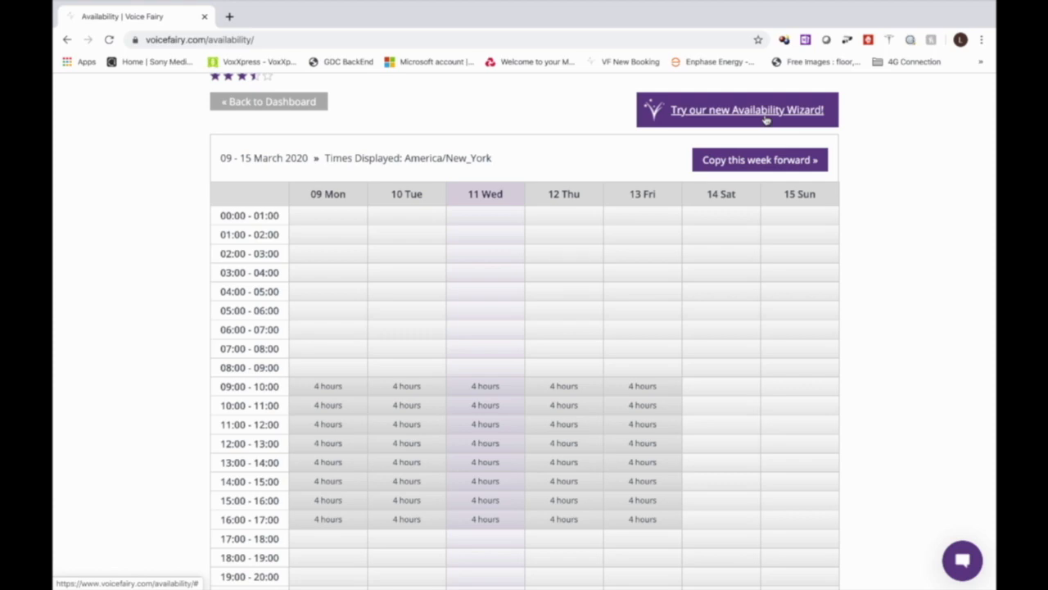
click(766, 120)
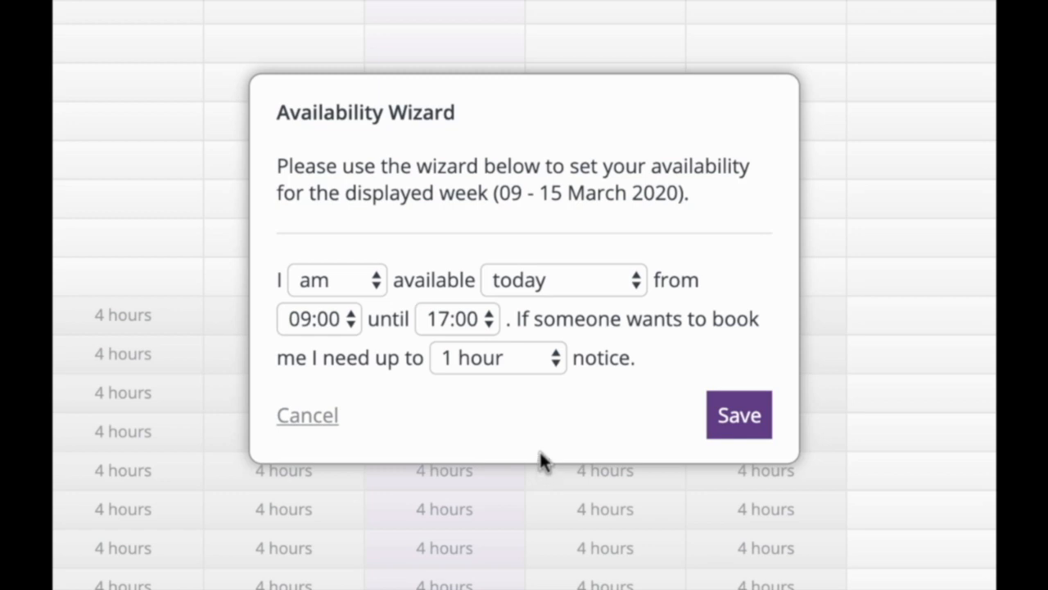
click(356, 284)
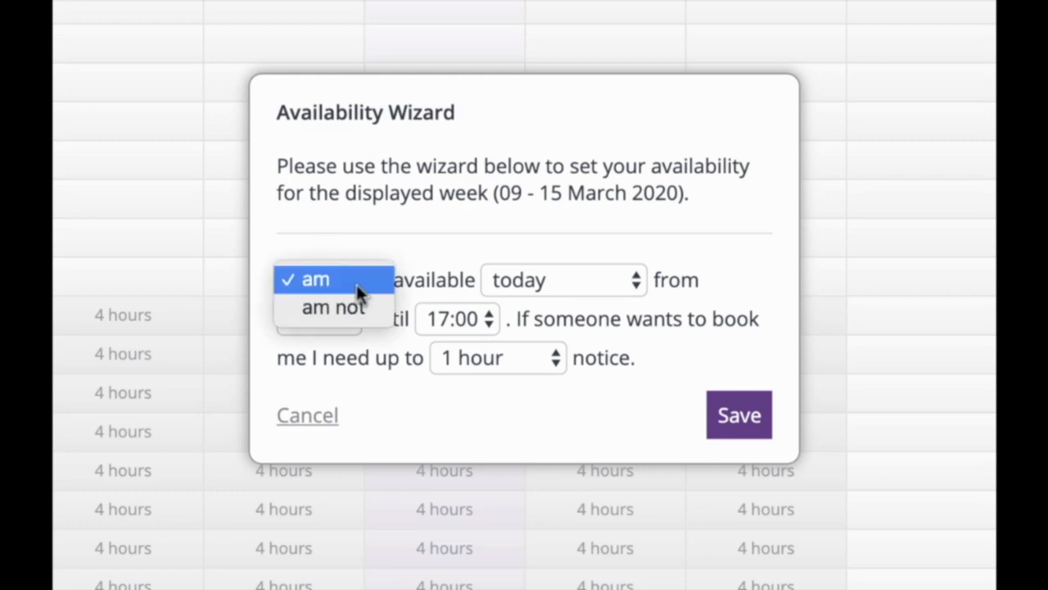
click(353, 309)
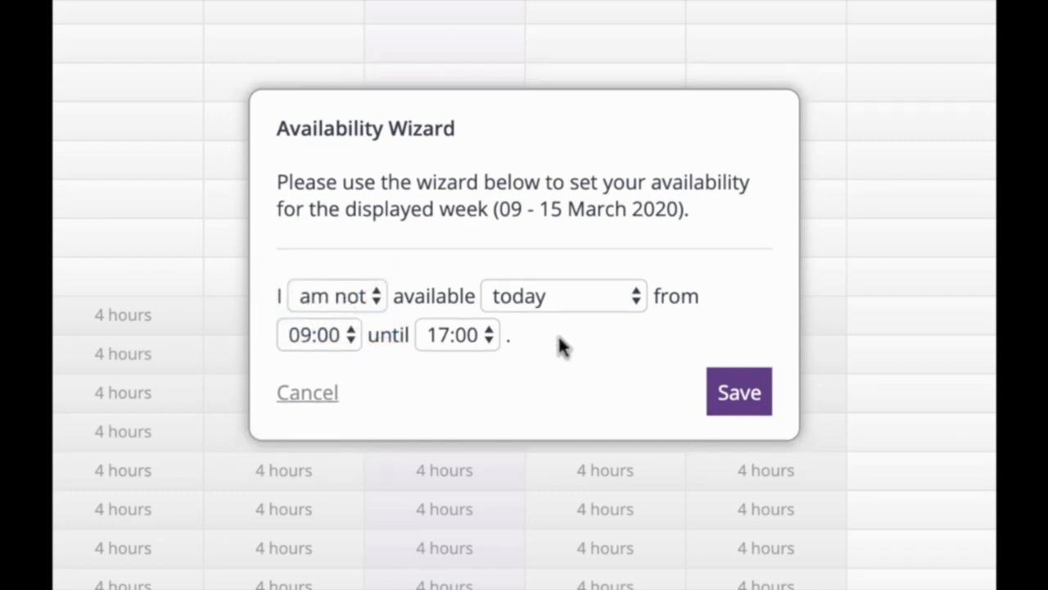
click(578, 305)
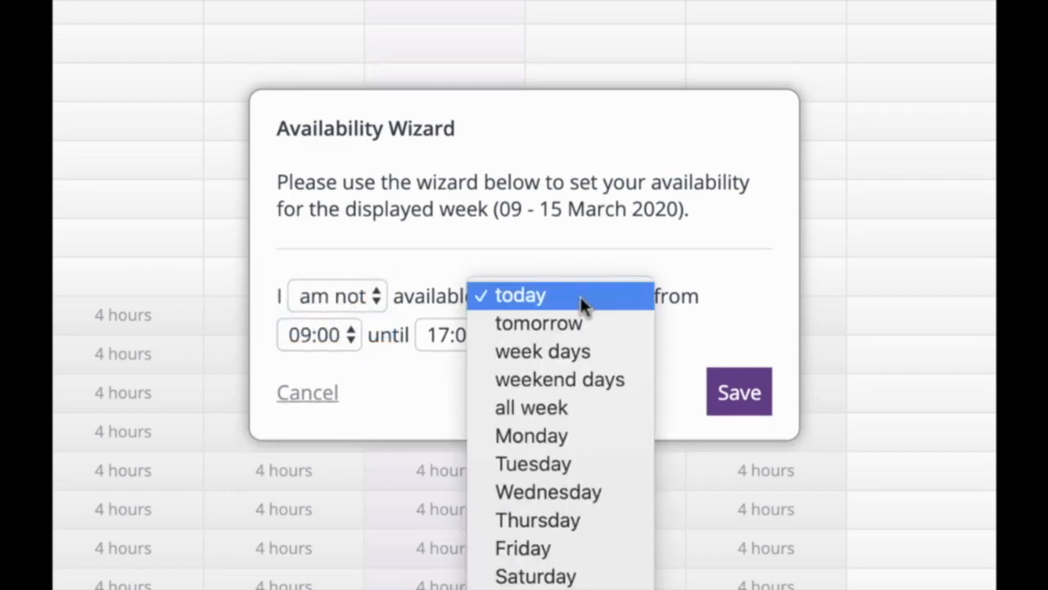
click(578, 350)
click(341, 339)
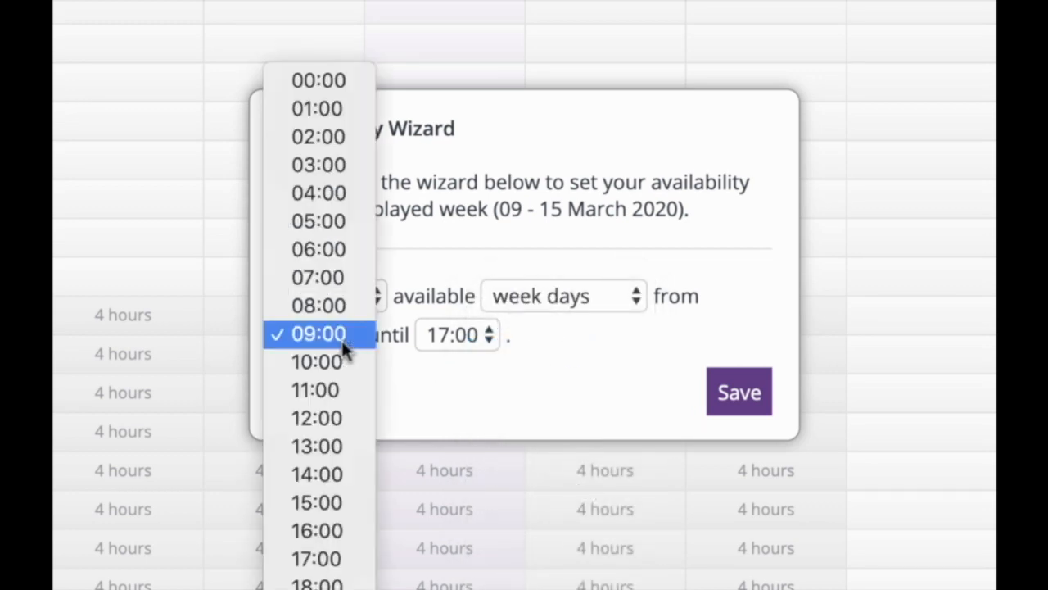
click(340, 447)
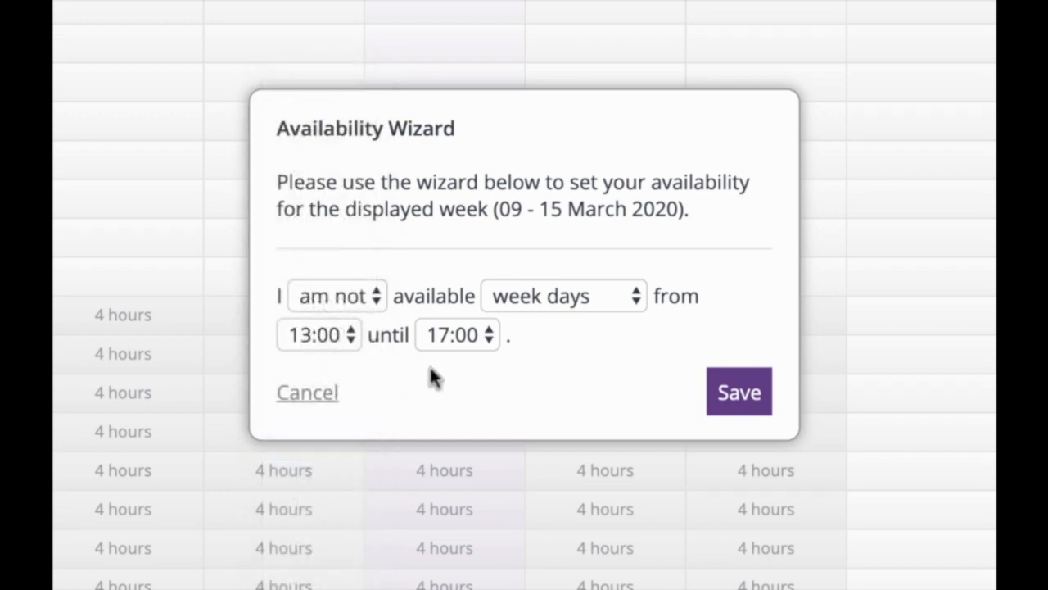
click(460, 332)
click(474, 257)
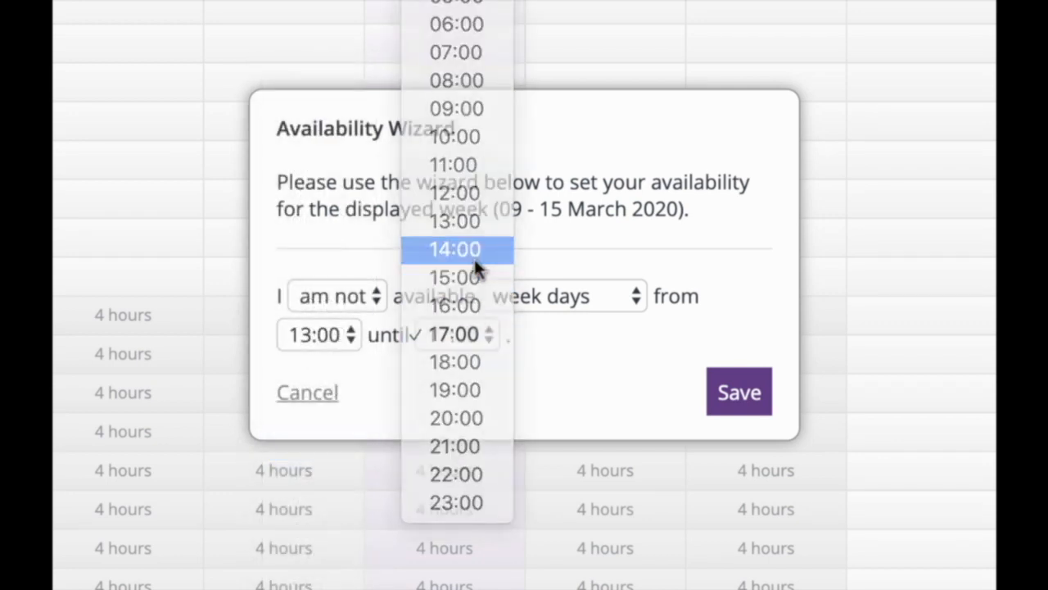
click(750, 396)
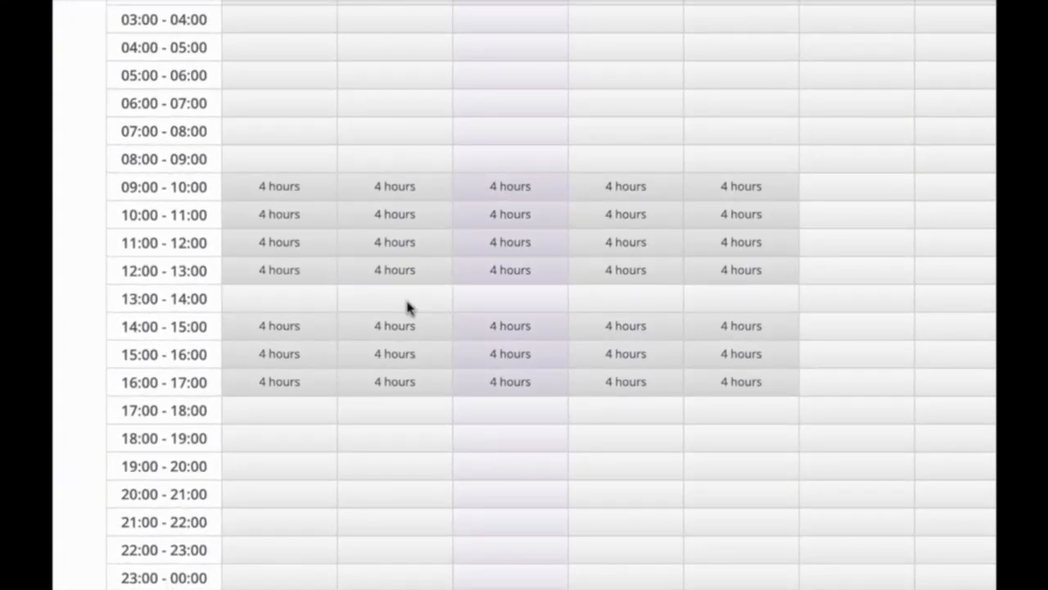
mouse_move(407, 305)
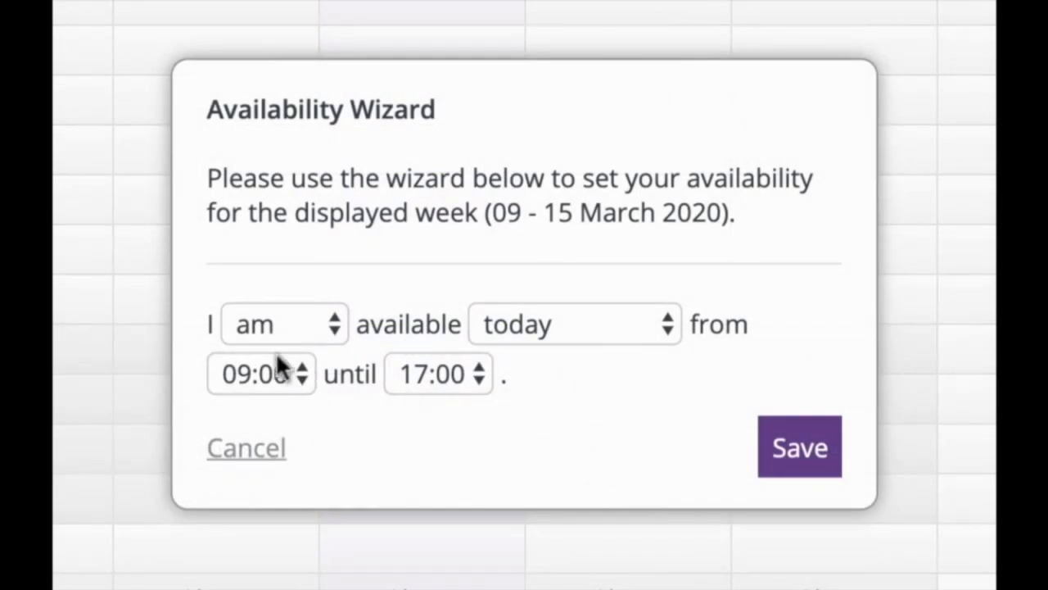
Use the Availability Wizard to set weekend days as available from 09:00 until 17:00 with 7 days notice.
click(276, 329)
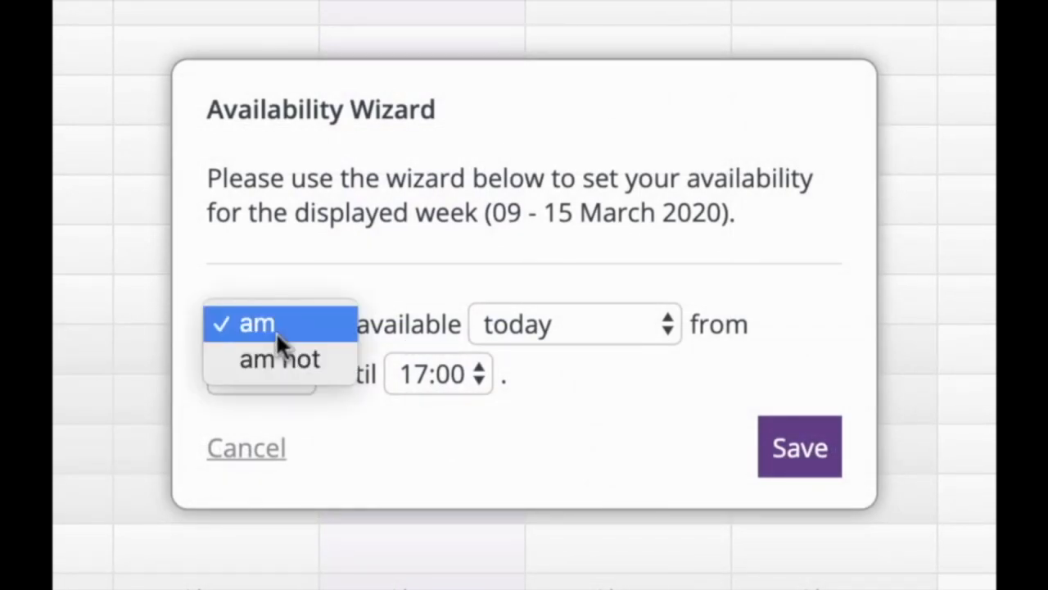
click(270, 358)
click(270, 332)
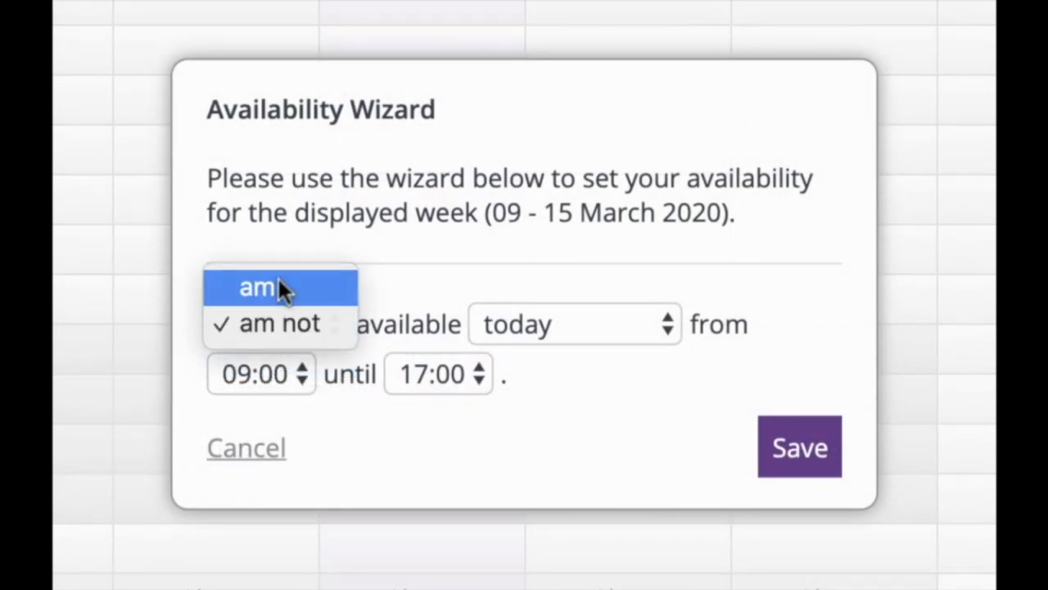
click(279, 279)
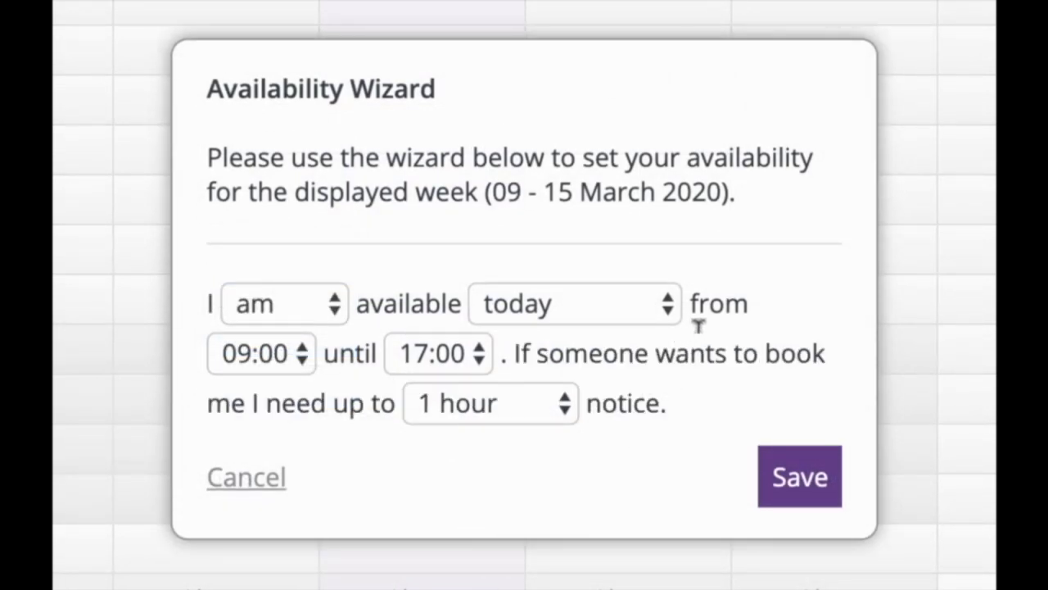
click(597, 313)
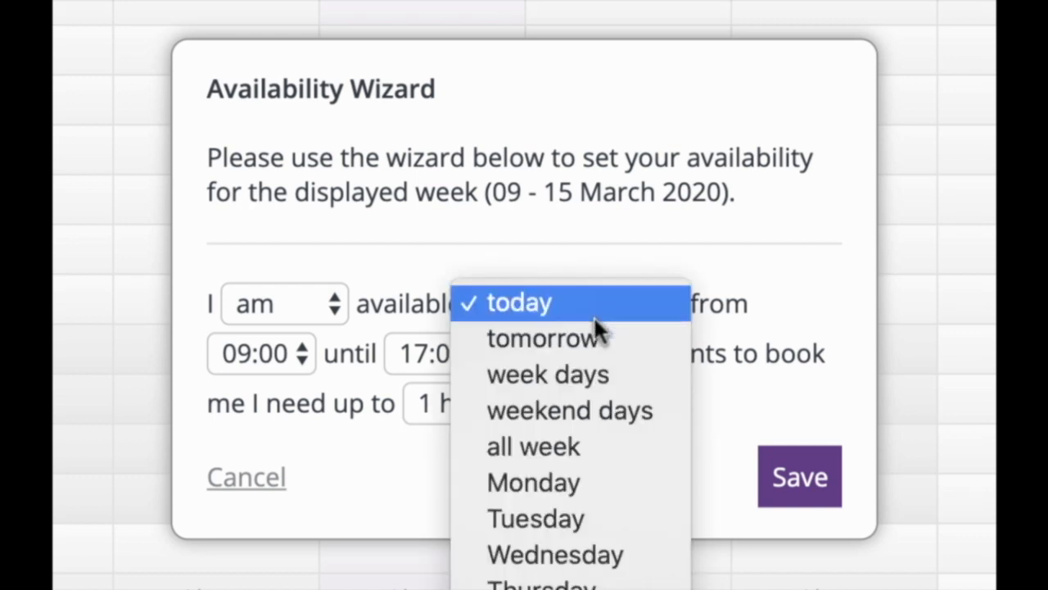
click(578, 406)
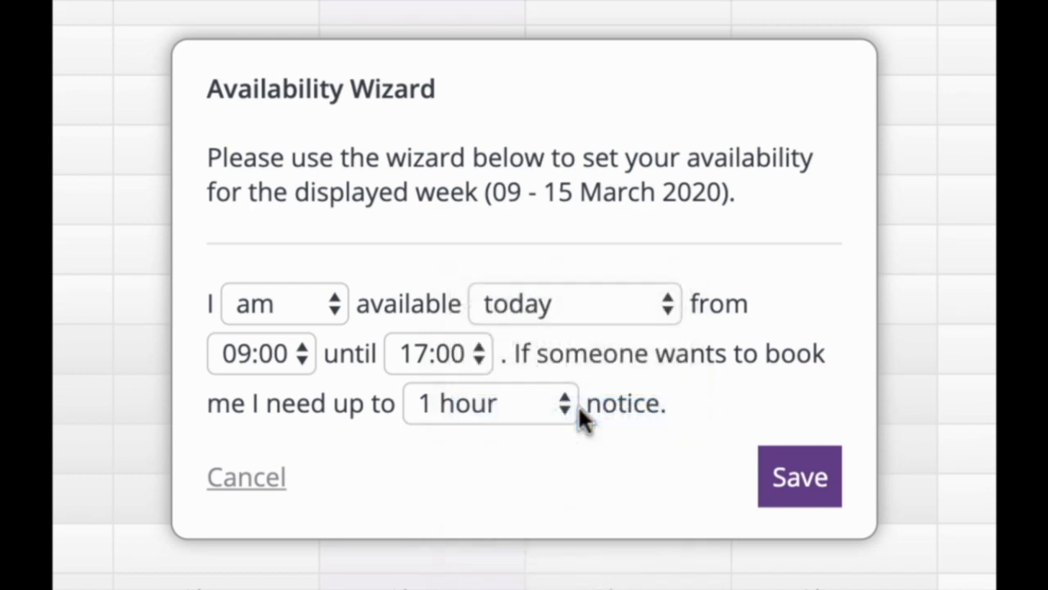
click(523, 406)
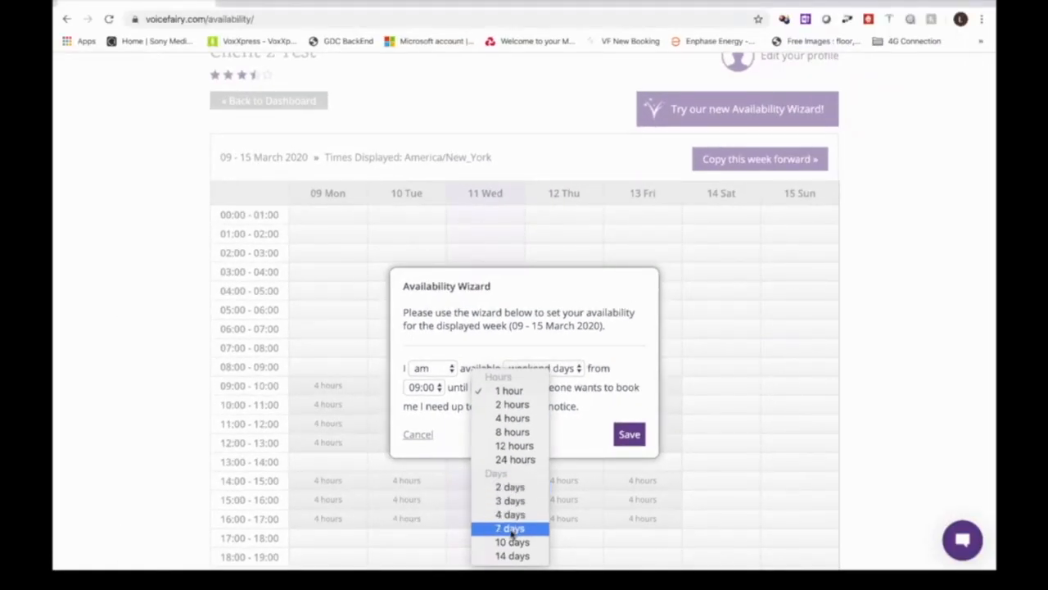
click(505, 582)
click(629, 434)
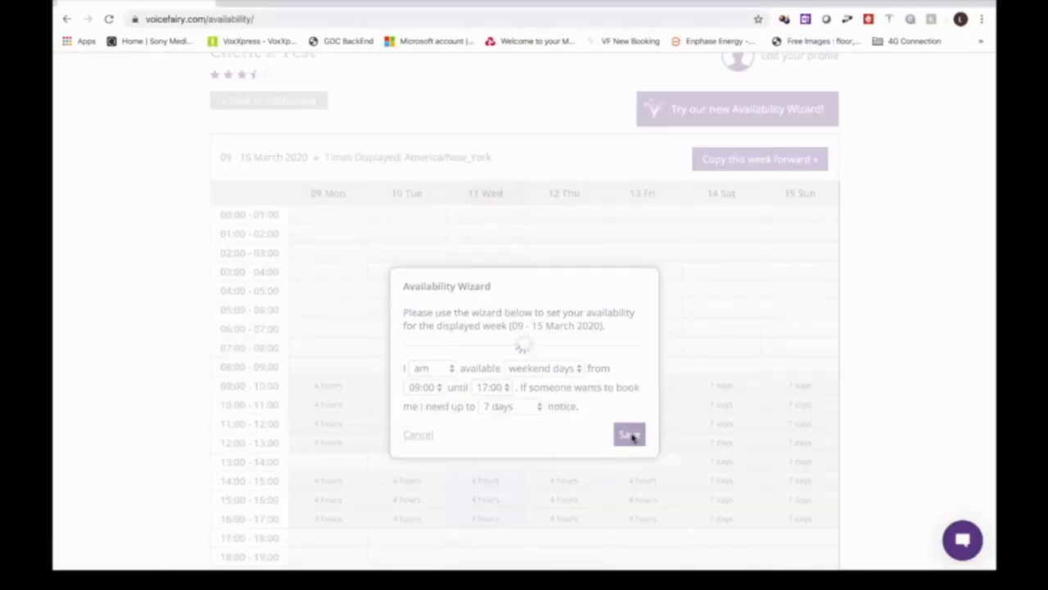
scroll(630, 438, down, 3)
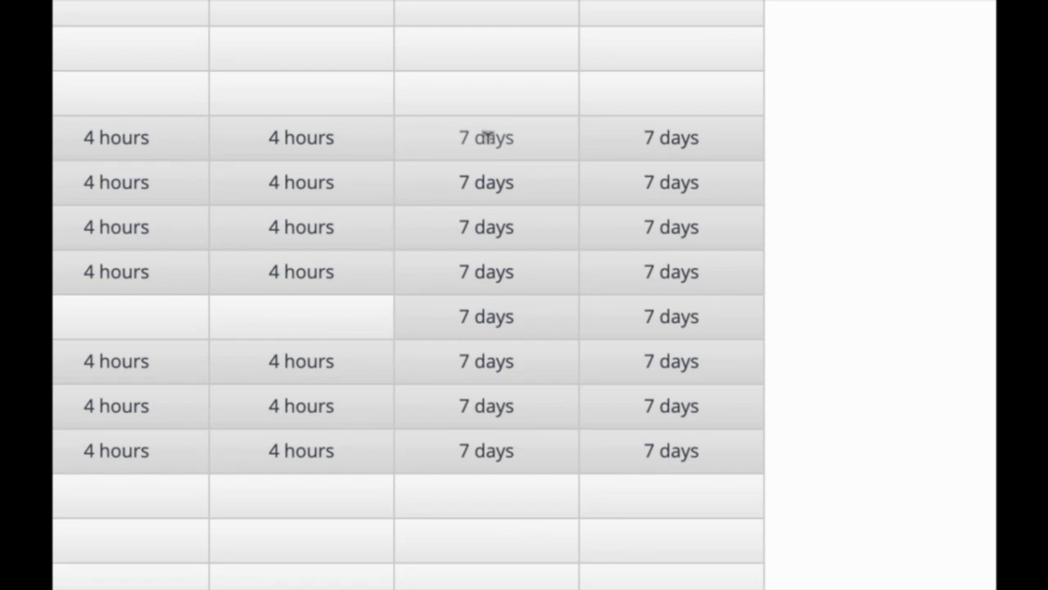
mouse_move(487, 136)
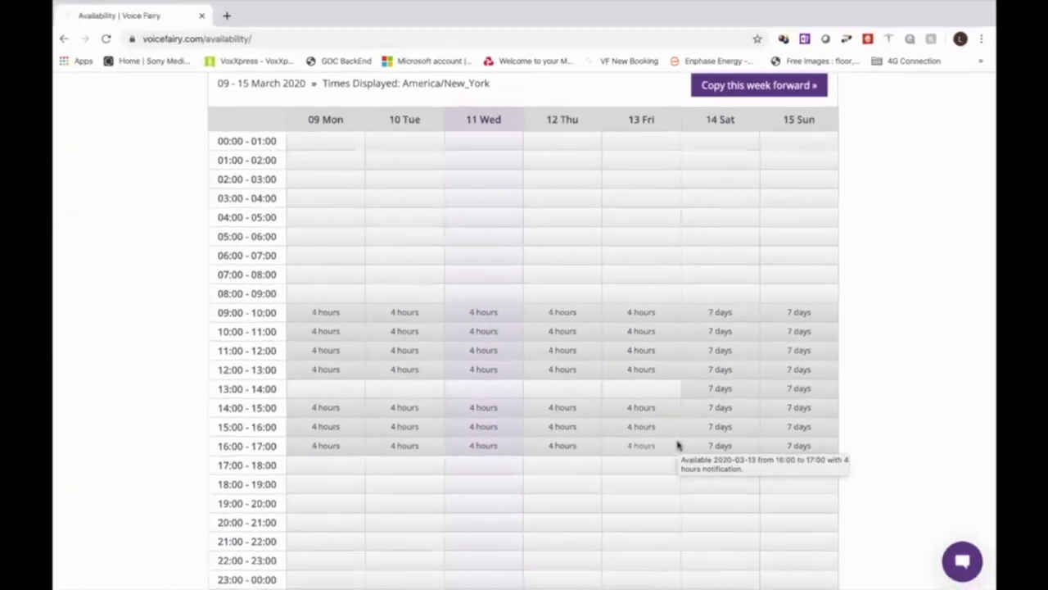
Copy the 09 - 15 March 2020 availability forward over the next 12 weeks.
scroll(678, 445, up, 1)
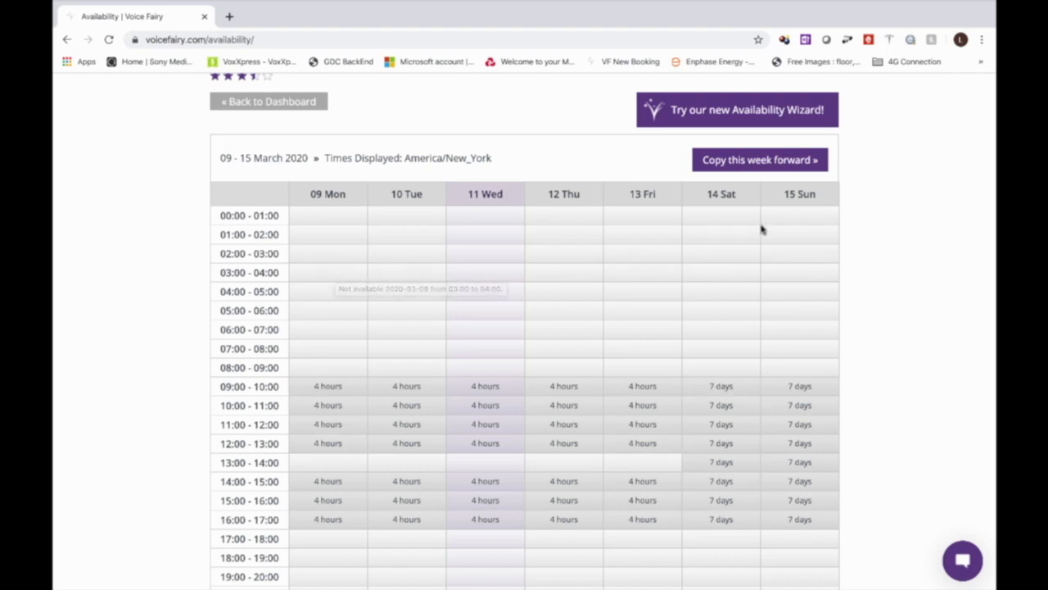
scroll(541, 313, down, 1)
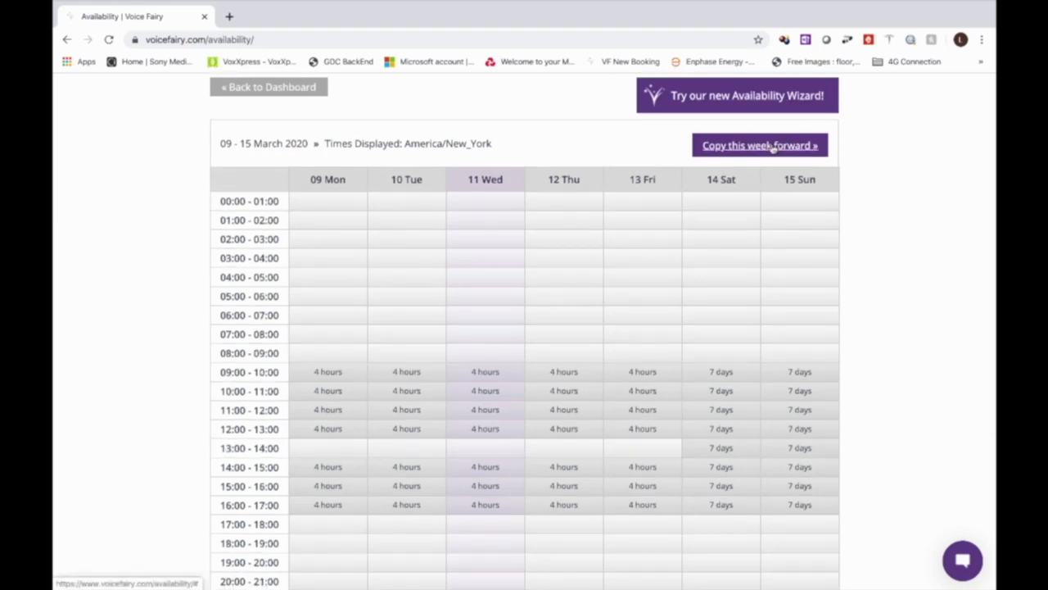
click(740, 148)
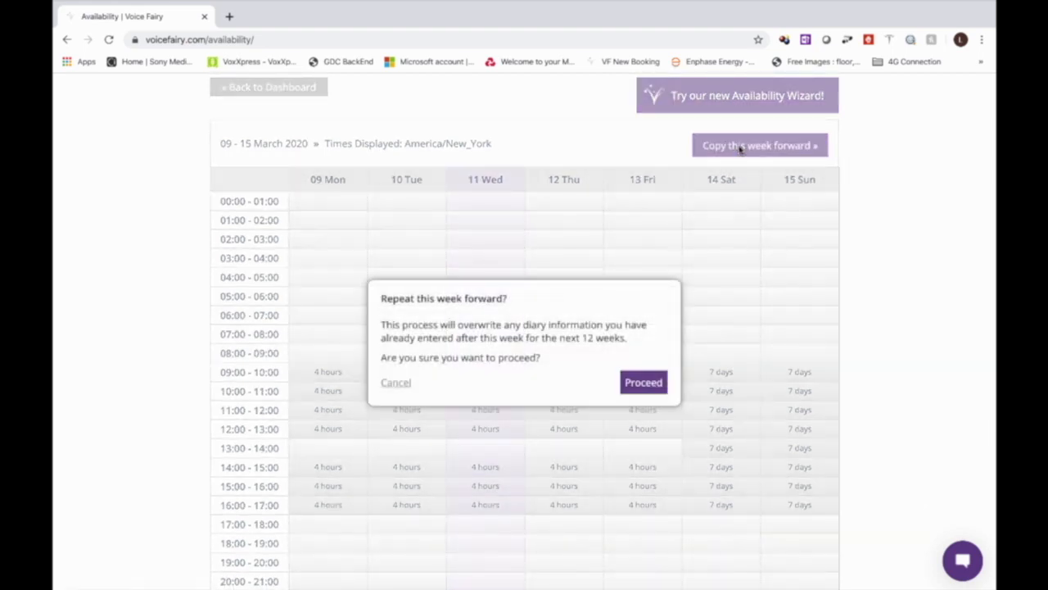
click(633, 382)
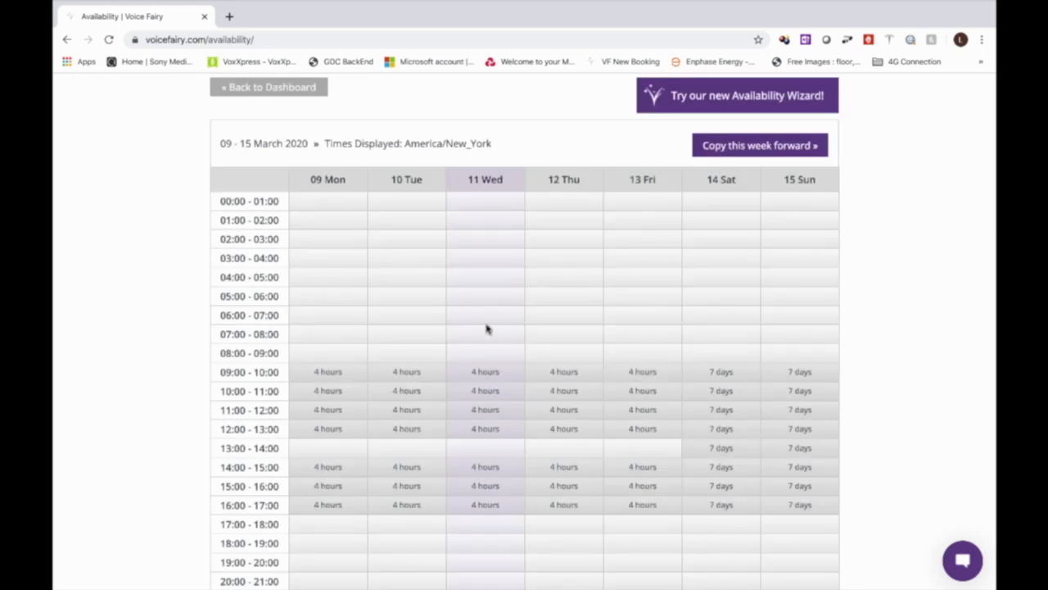
scroll(487, 327, down, 1)
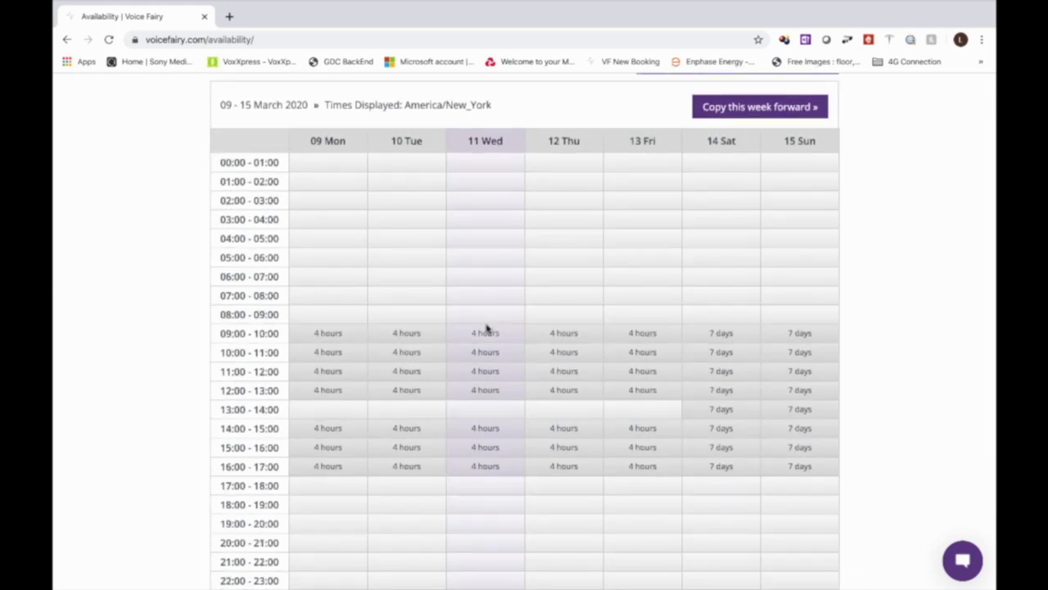
mouse_move(486, 327)
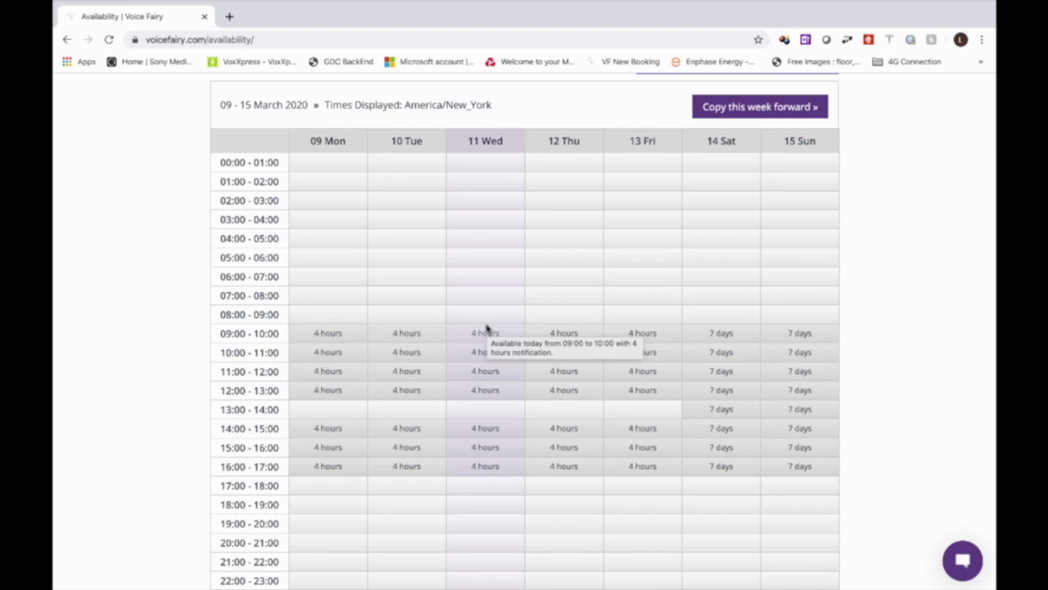
mouse_move(598, 259)
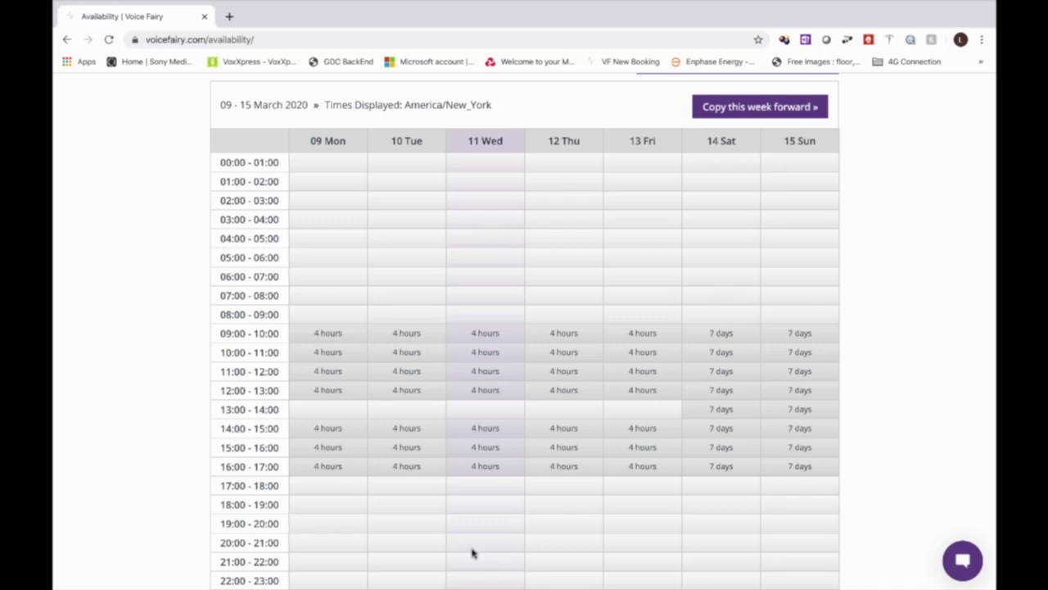
mouse_move(472, 553)
click(490, 312)
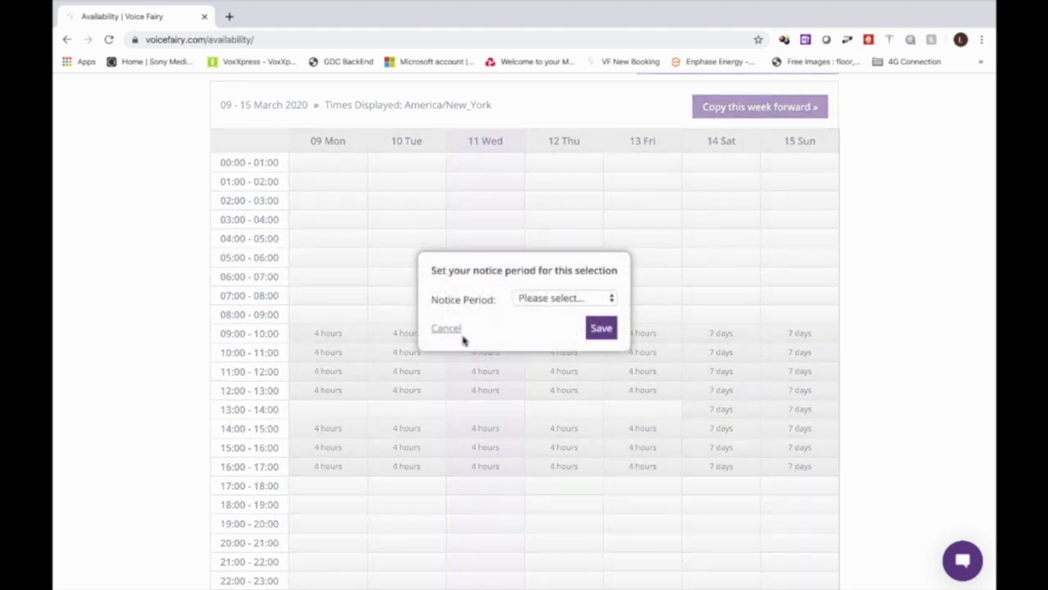
click(455, 331)
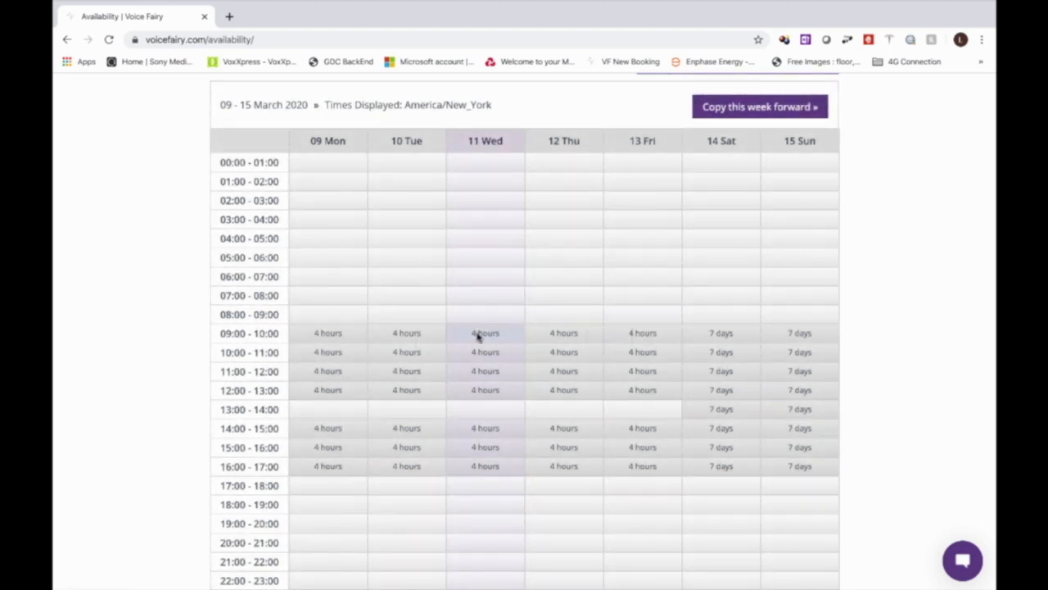
Set a 1 hour notice period for Wednesday 11 March from 09:00 to 13:00 in the availability grid.
click(475, 393)
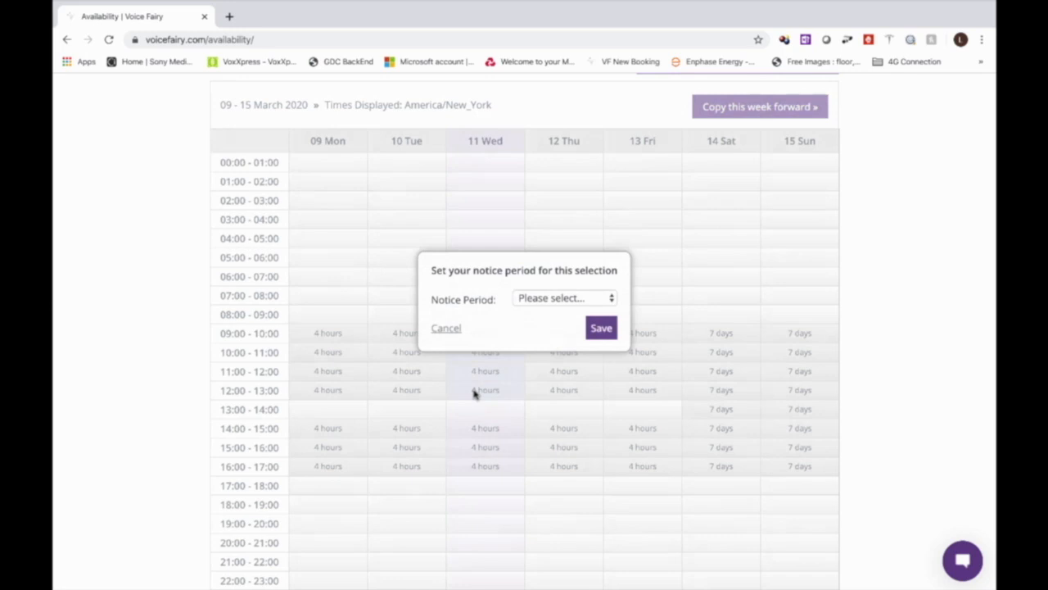
click(568, 299)
click(548, 352)
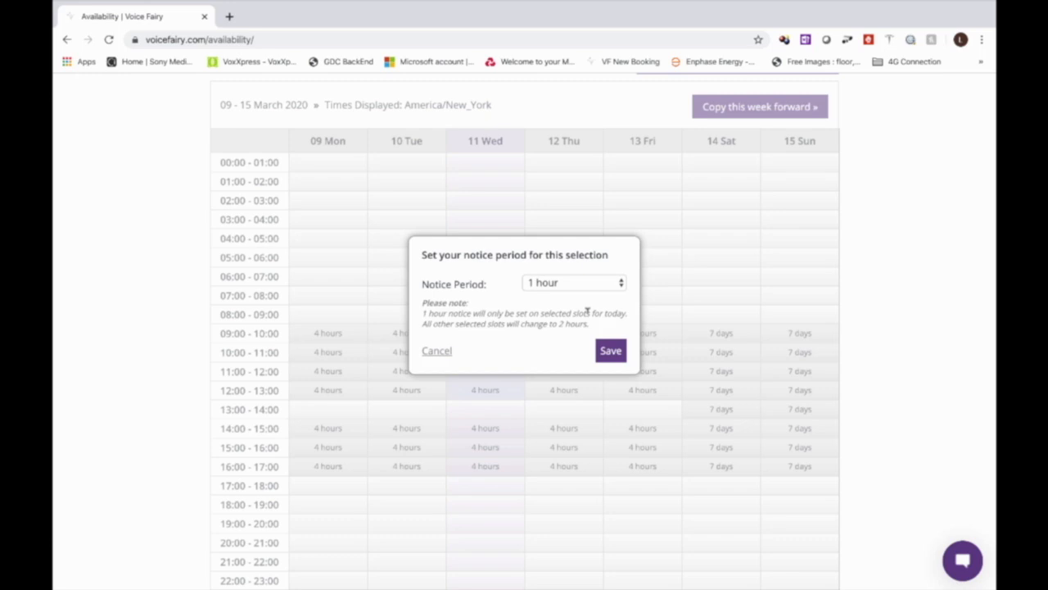
click(612, 352)
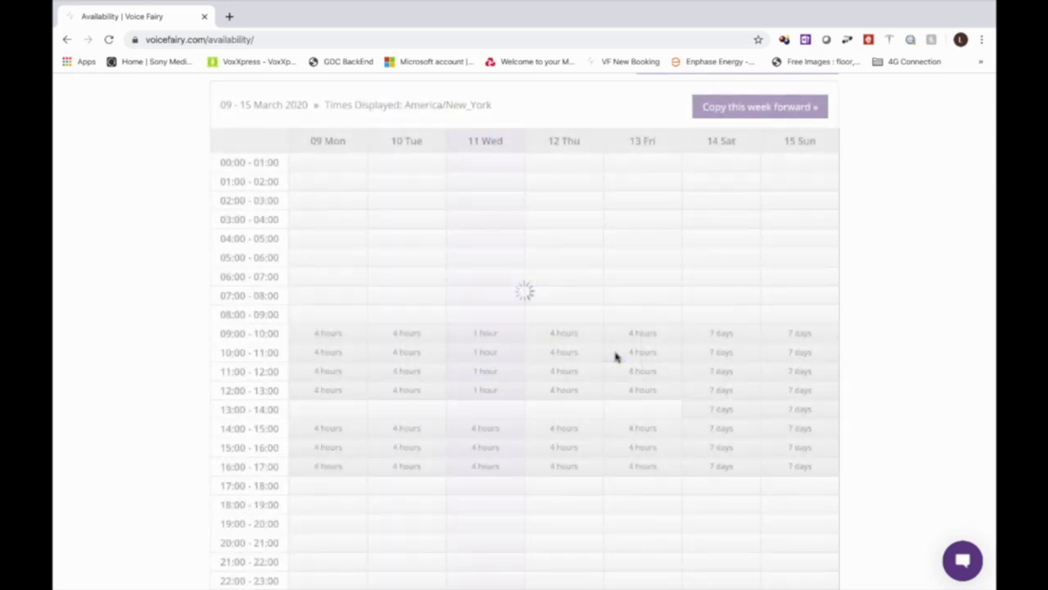
Set a 1 hour notice period for Wednesday 11 March from 14:00 to 17:00 in the availability grid.
scroll(573, 381, down, 1)
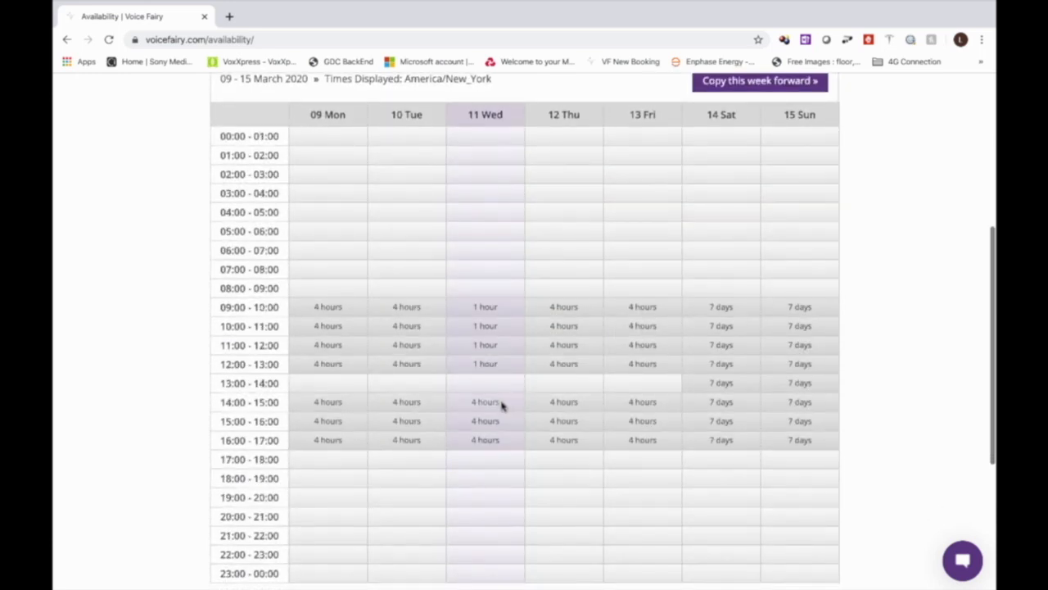
drag(496, 452, 496, 444)
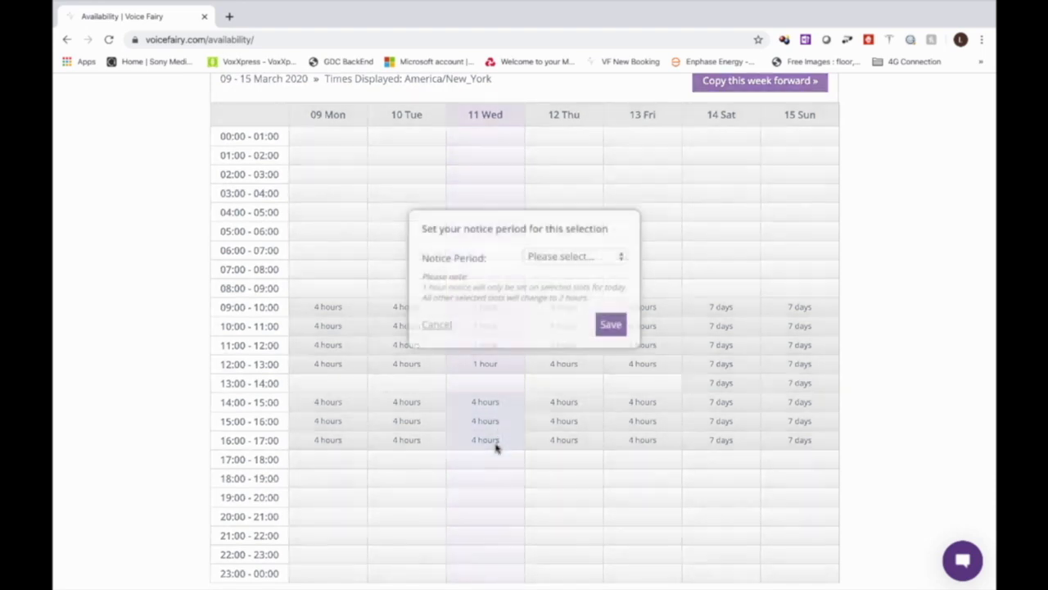
click(585, 257)
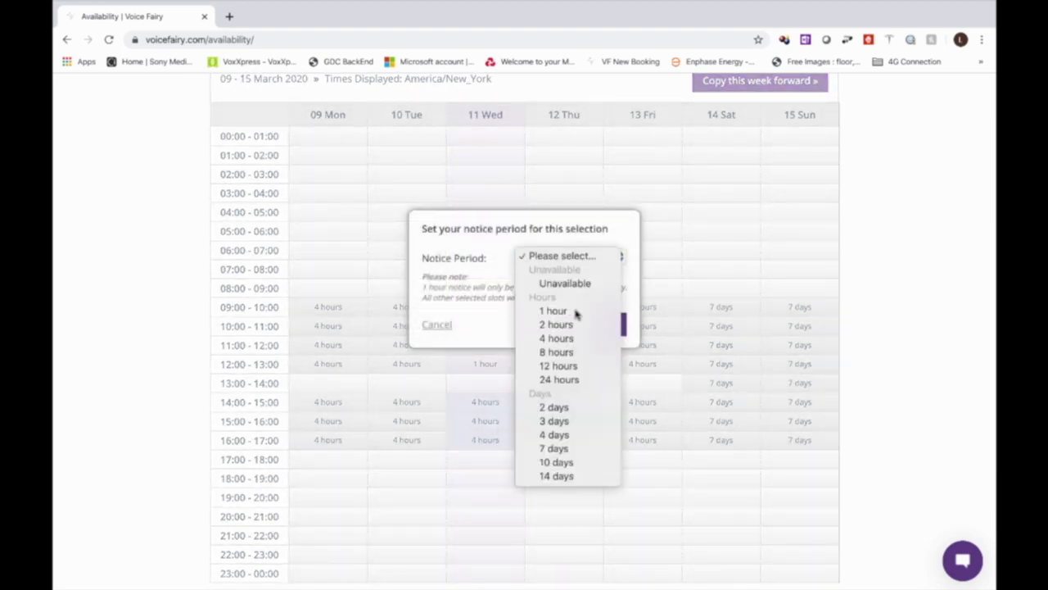
click(576, 312)
click(614, 331)
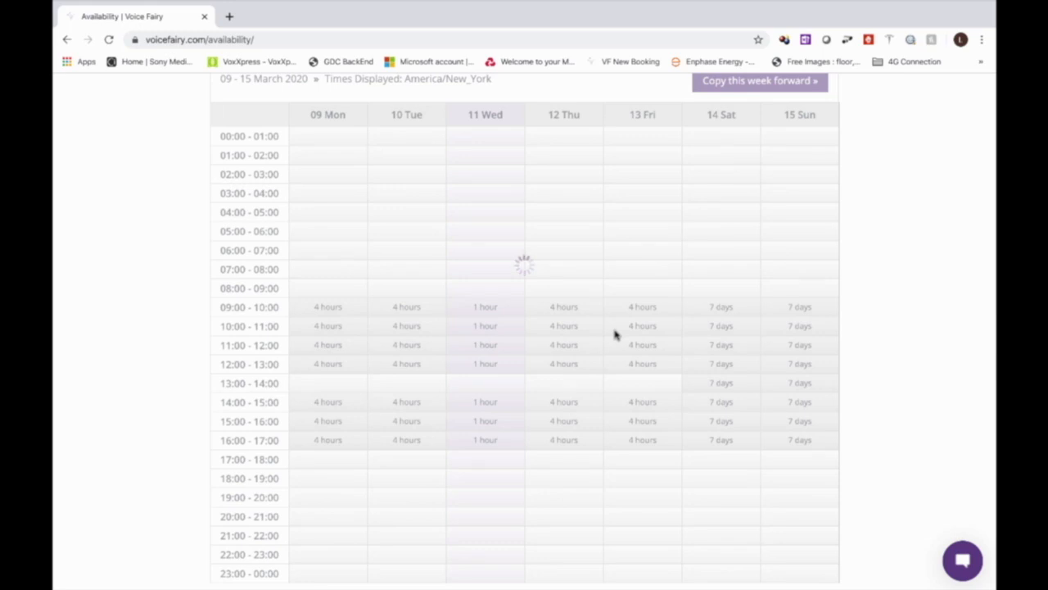
scroll(660, 248, up, 1)
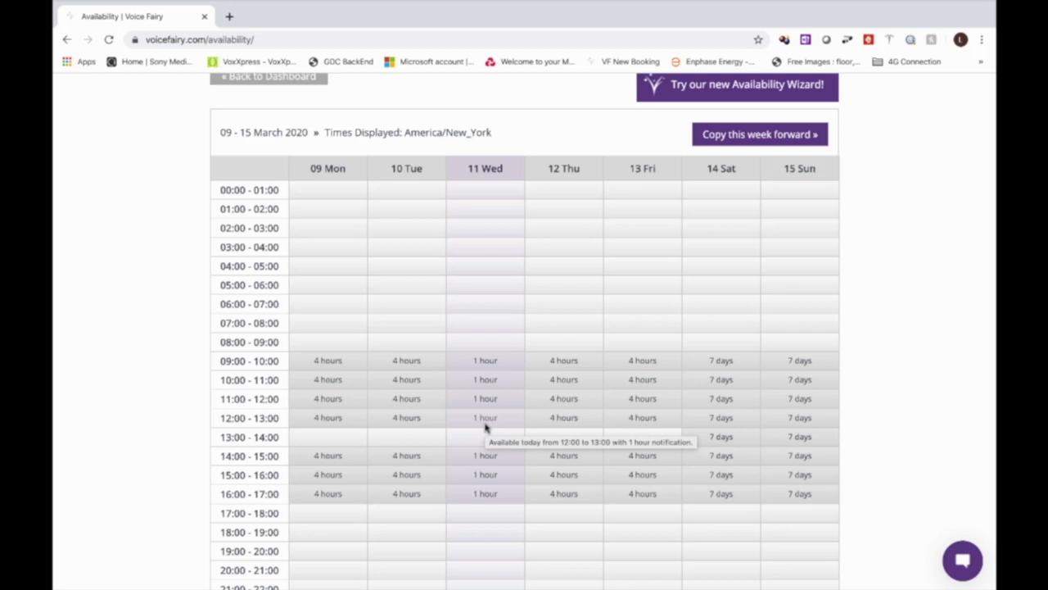
scroll(582, 271, up, 2)
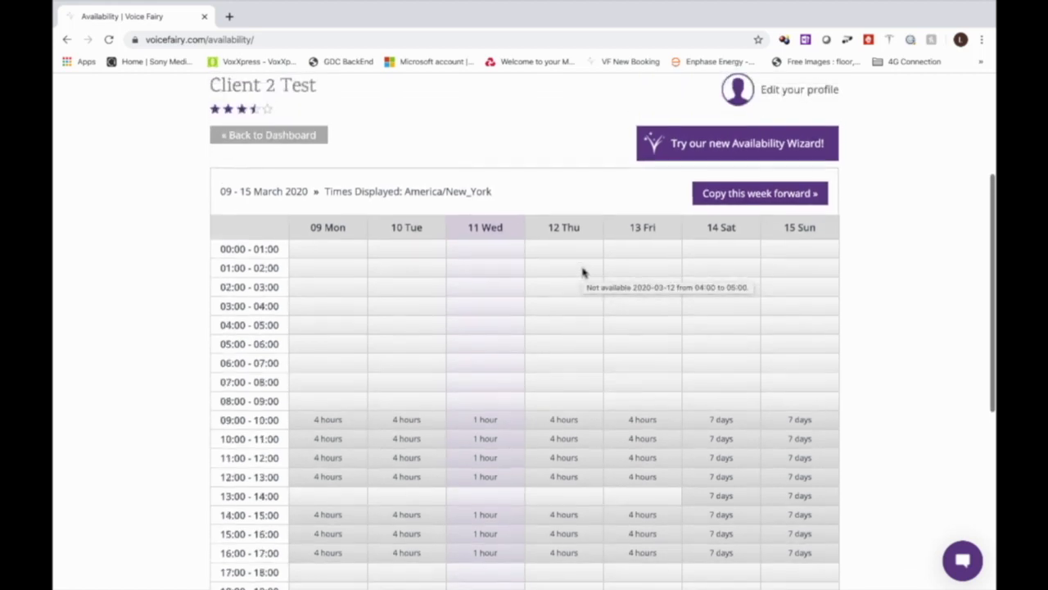
scroll(583, 272, down, 1)
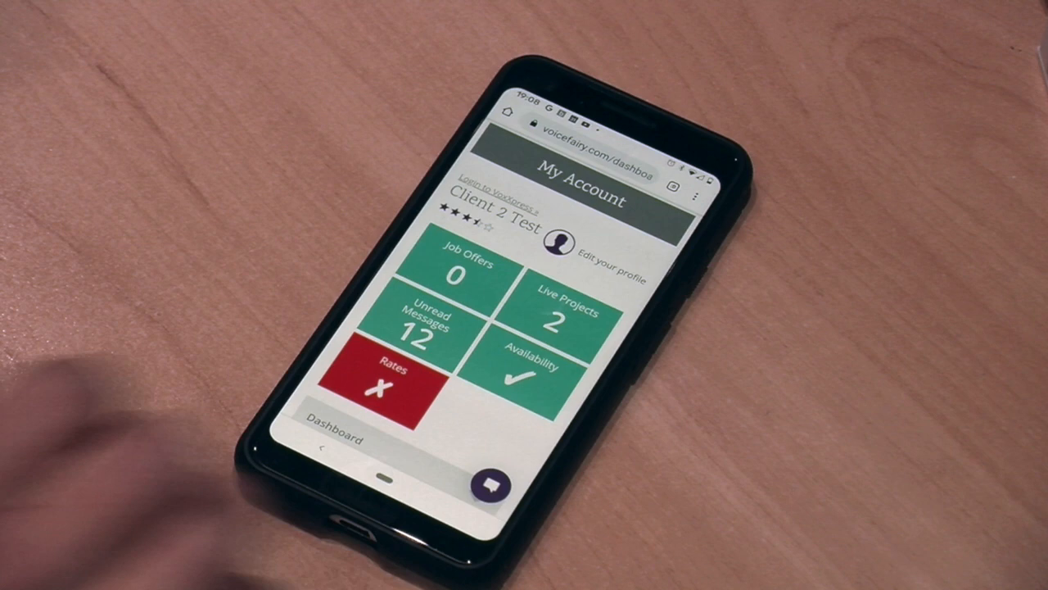
click(528, 373)
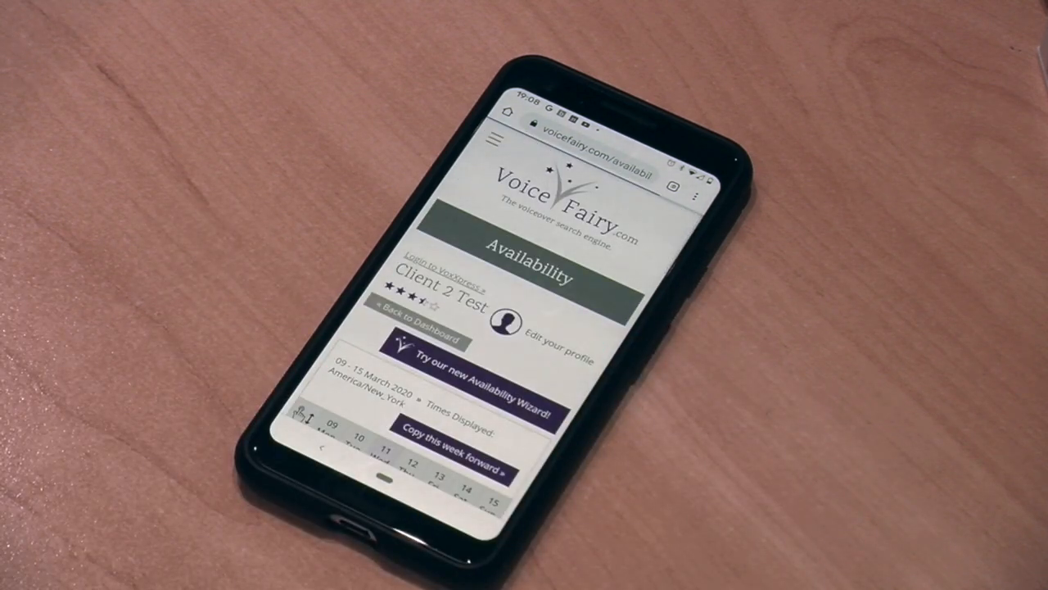
scroll(540, 271, down, 3)
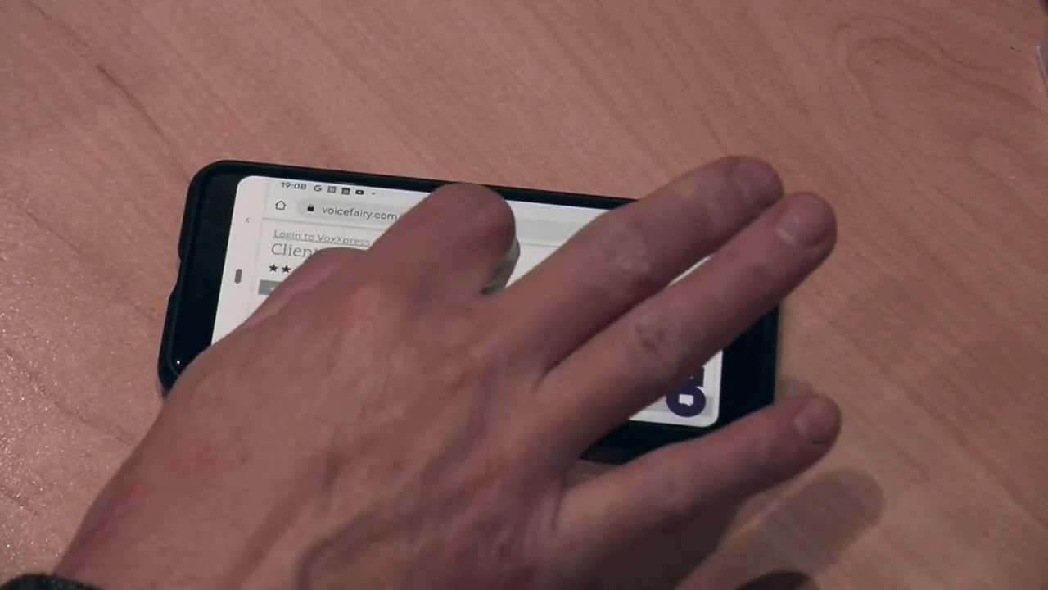
scroll(475, 311, down, 3)
scroll(475, 311, down, 3)
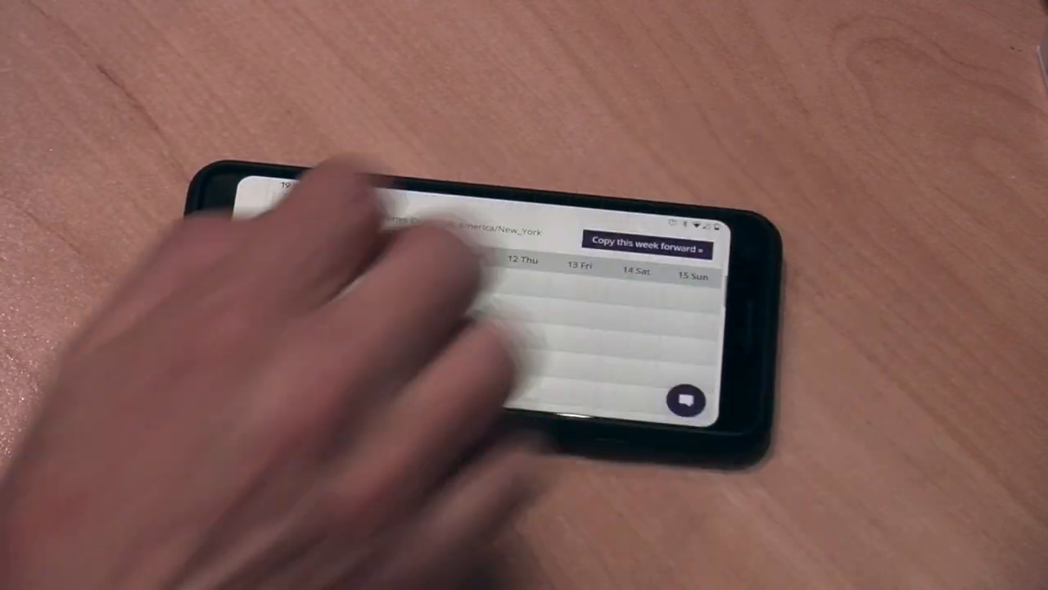